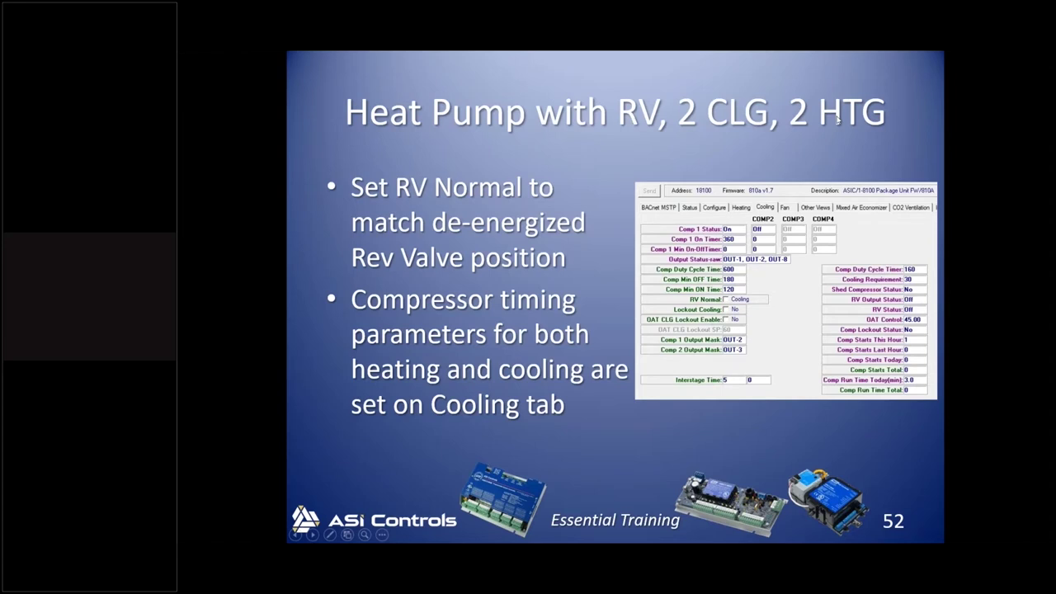
Change RTU-10005's Personality to Heat Pump with RV, 2 CLG, 2 HTG and accept the device reset.
{"action": "key", "text": "alt+Tab"}
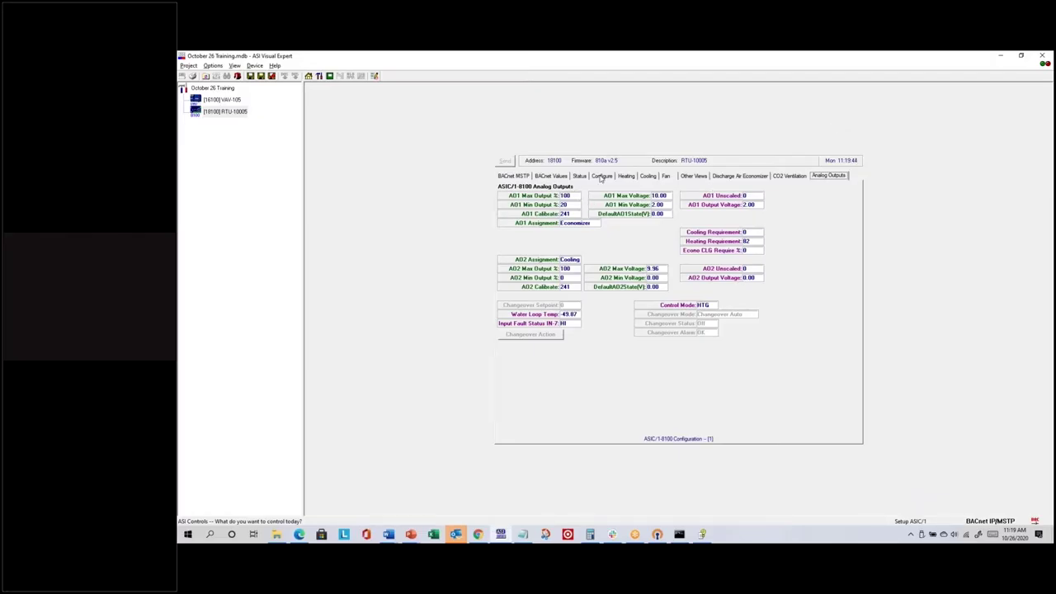
{"action": "left_click", "coordinate": [602, 177]}
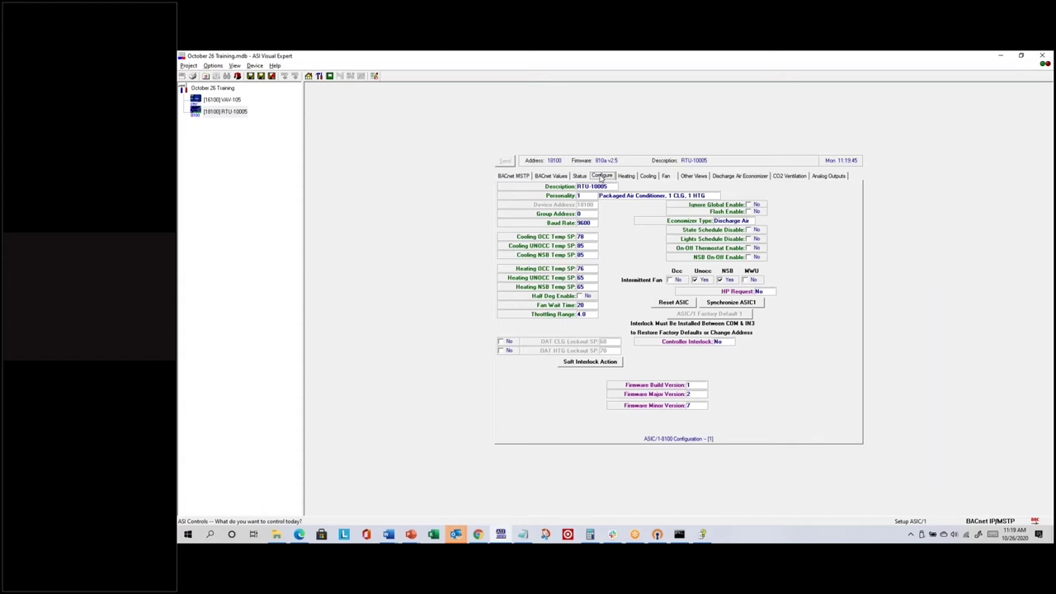
{"action": "double_click", "coordinate": [642, 199]}
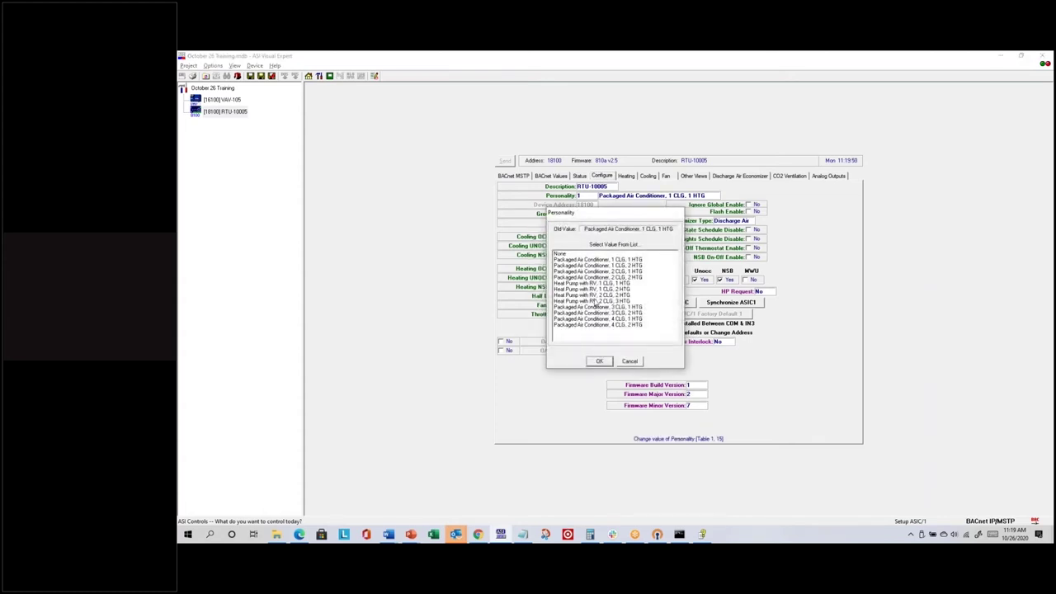
{"action": "left_click", "coordinate": [570, 295]}
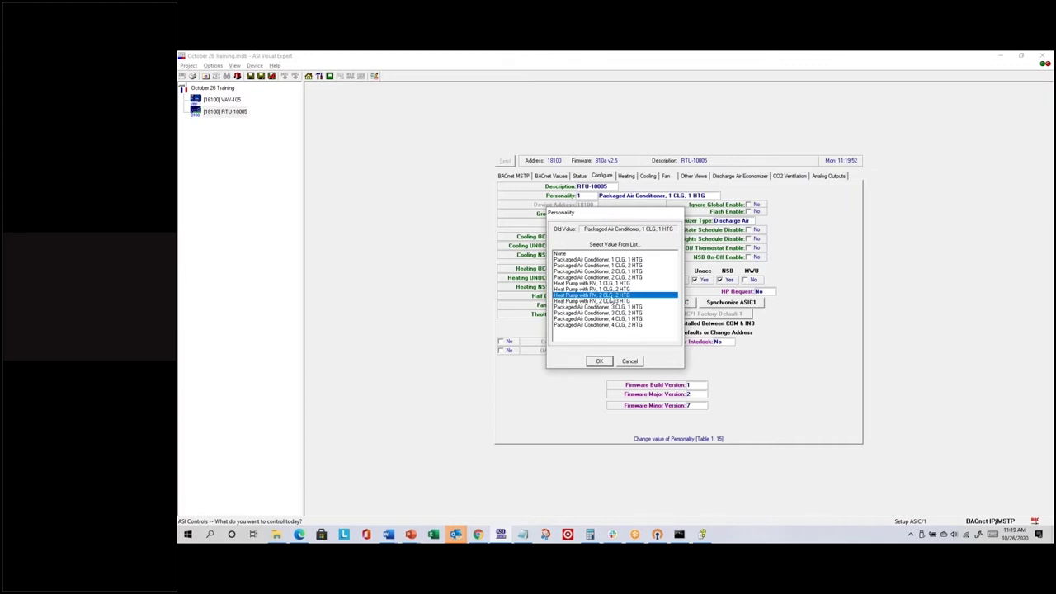
{"action": "left_click", "coordinate": [600, 362]}
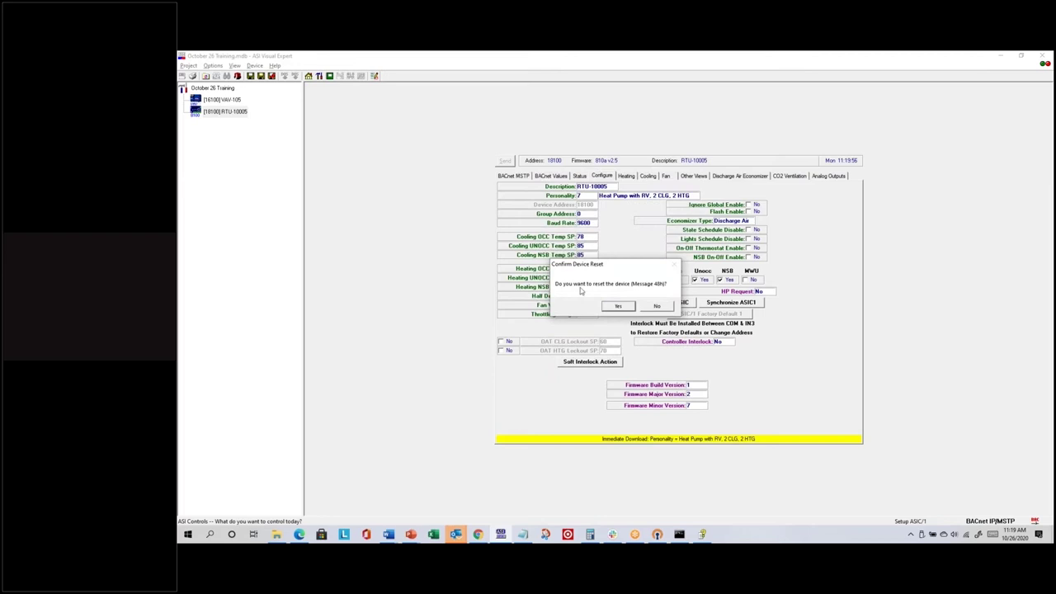
{"action": "left_click", "coordinate": [619, 307]}
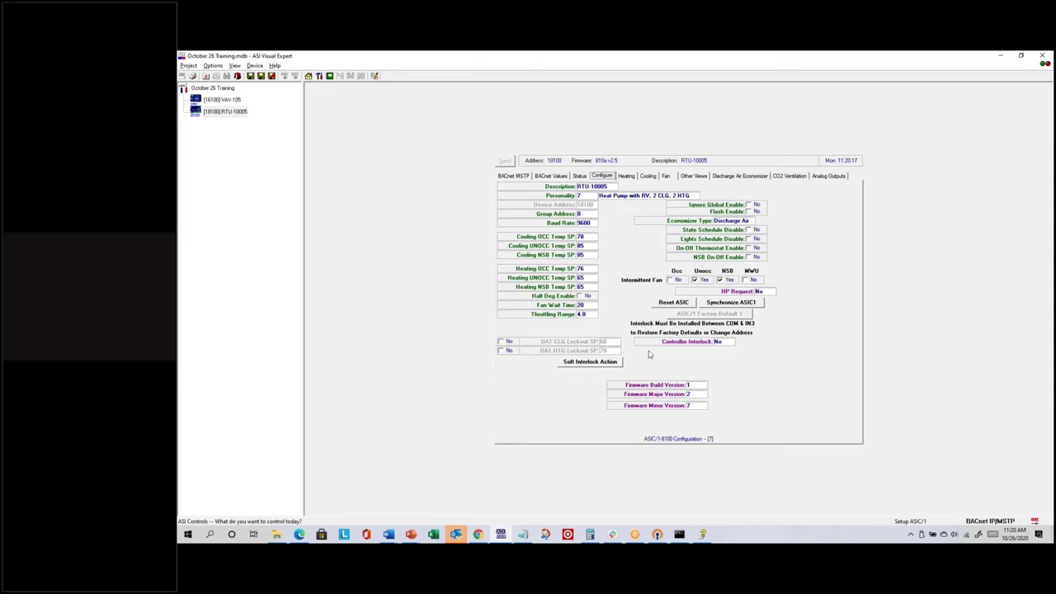
{"action": "left_click", "coordinate": [649, 176]}
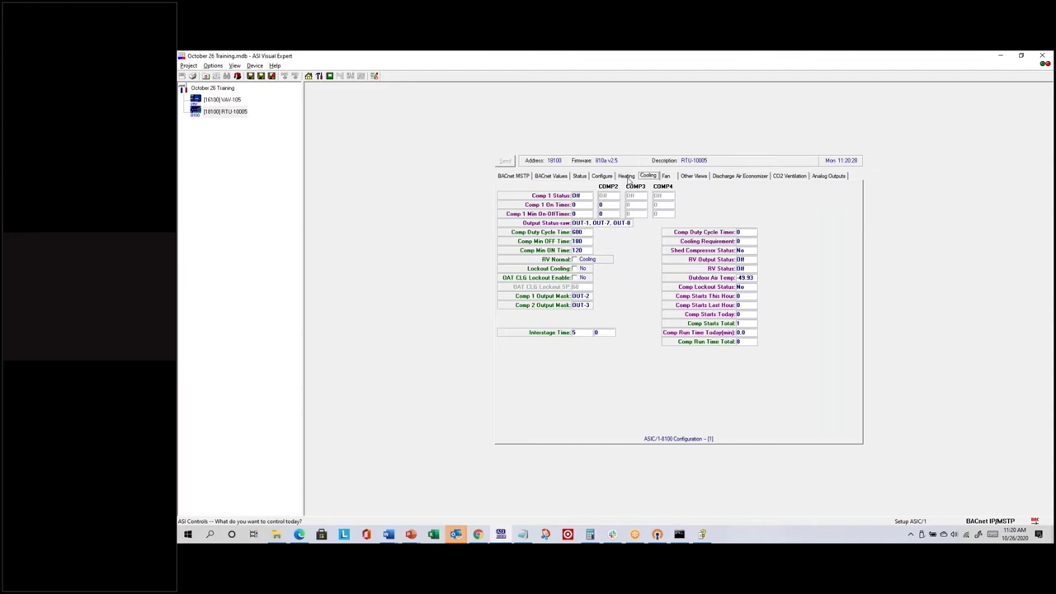
{"action": "left_click", "coordinate": [627, 176]}
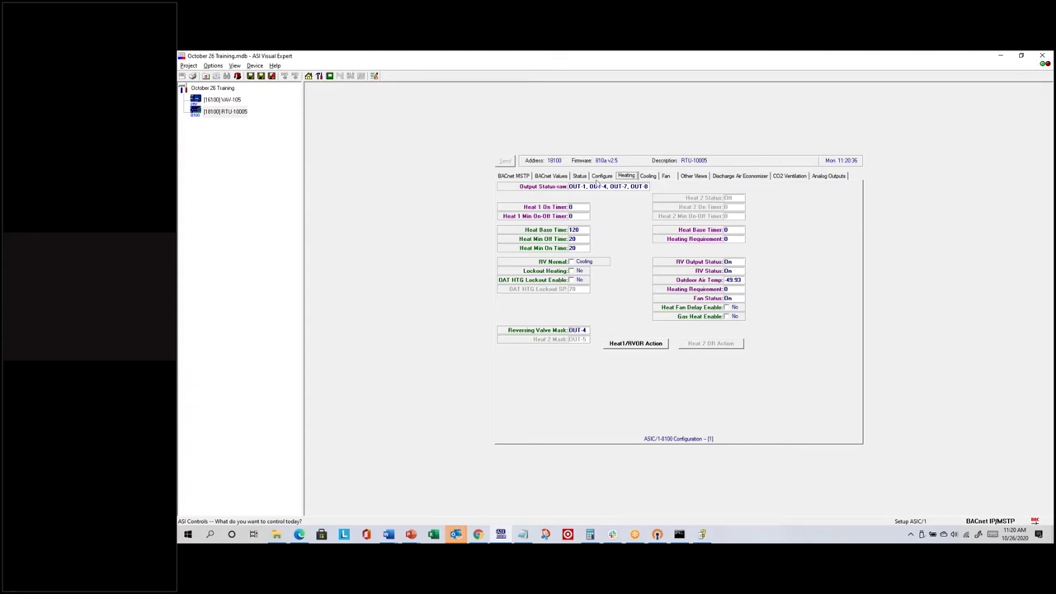
{"action": "left_click", "coordinate": [648, 176]}
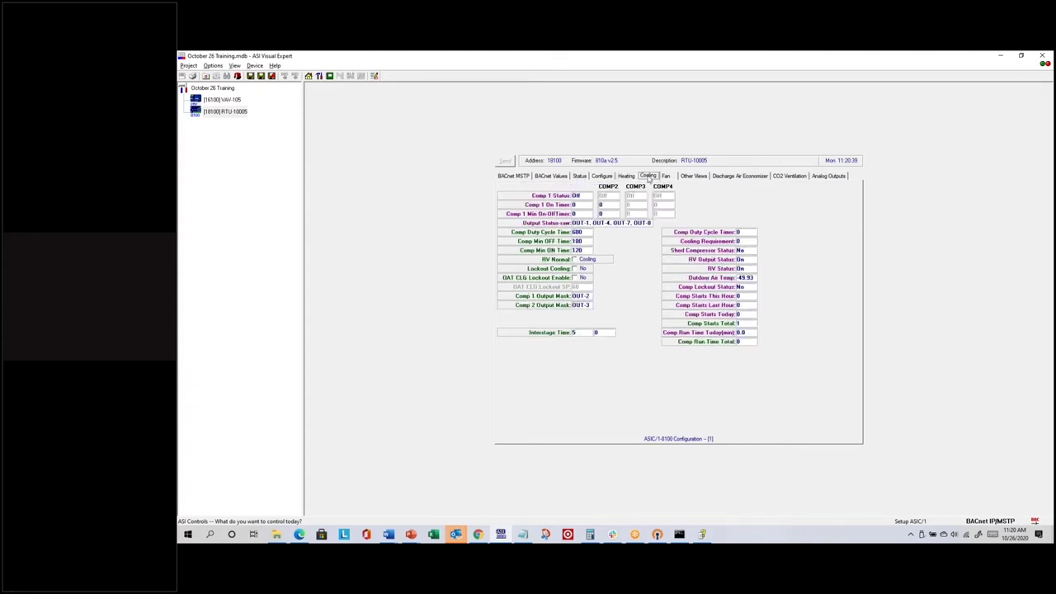
{"action": "key", "text": "alt+Tab"}
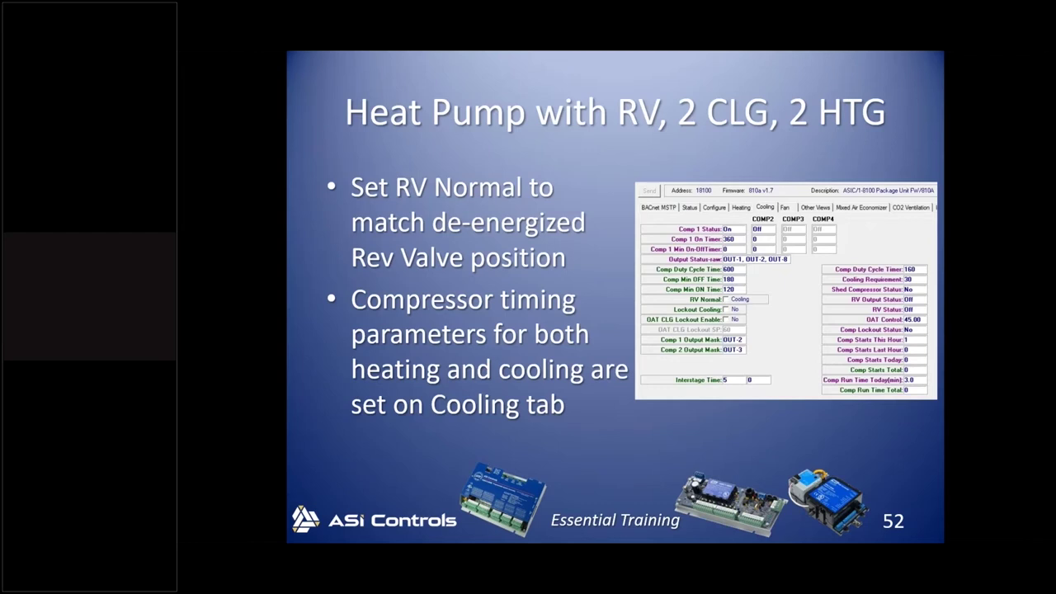
{"action": "key", "text": "alt+Tab"}
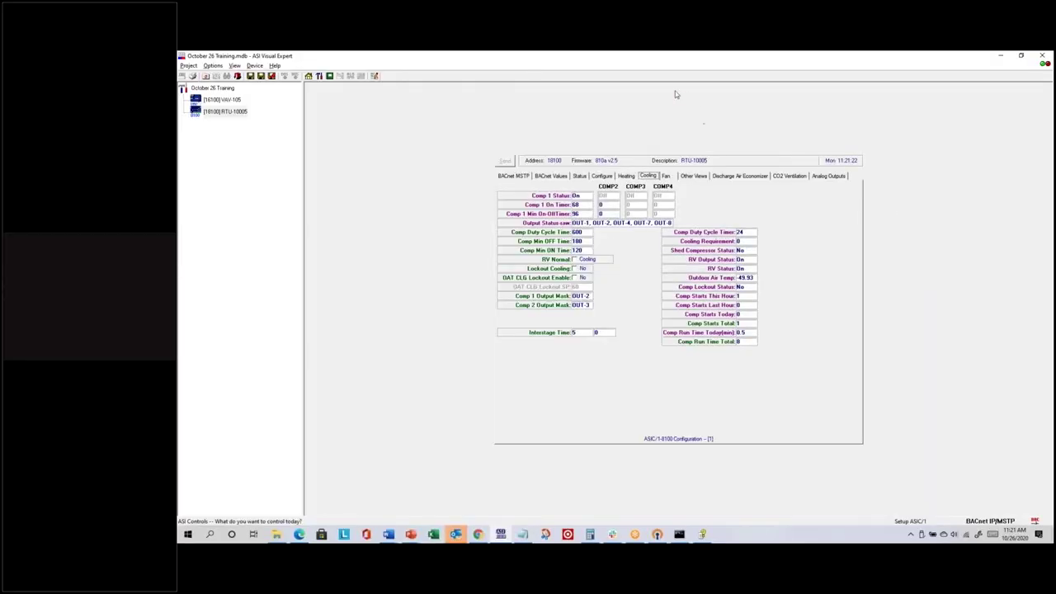
Compare live status against the cooling compressor timers three times, then return to the configuration page.
{"action": "left_click", "coordinate": [583, 176]}
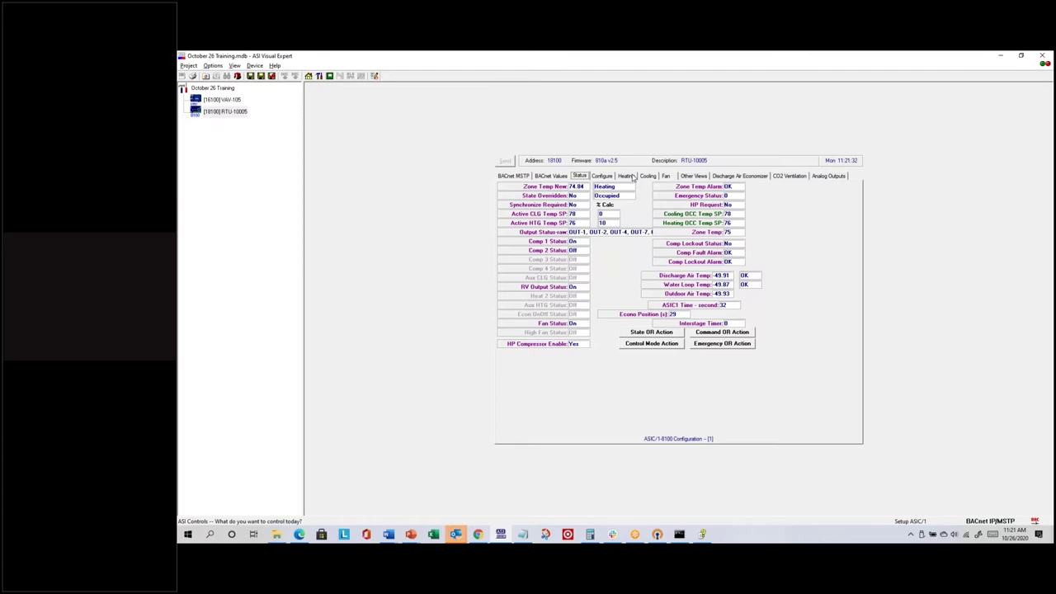
{"action": "left_click", "coordinate": [649, 177]}
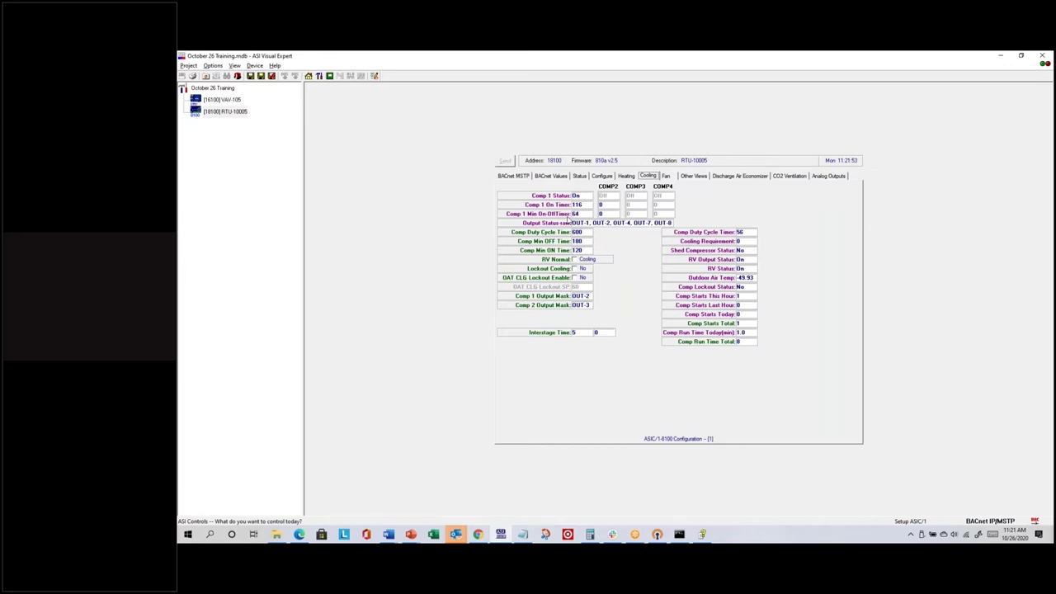
{"action": "left_click", "coordinate": [584, 177]}
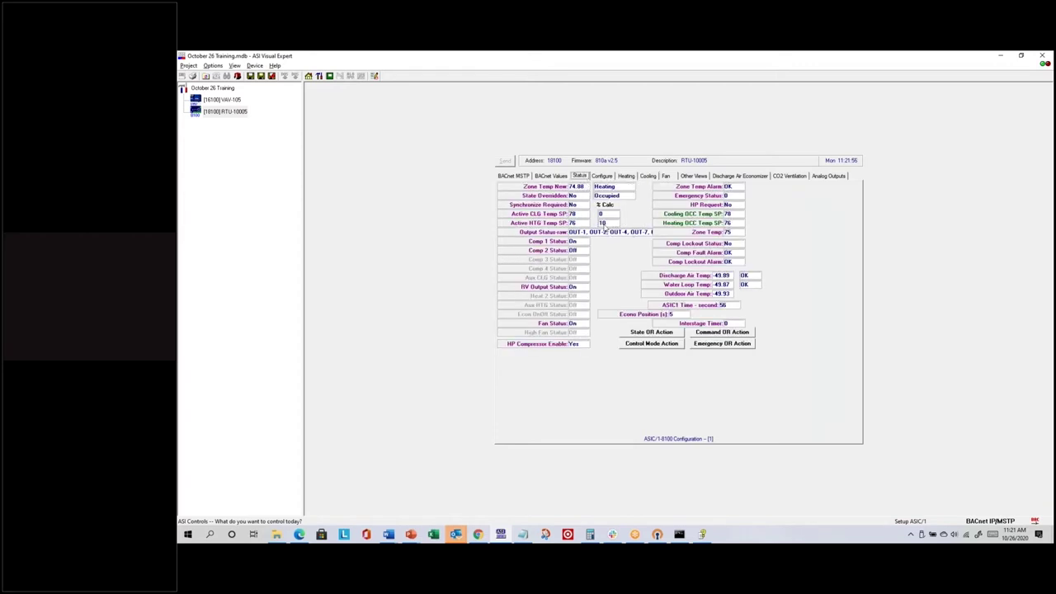
{"action": "left_click", "coordinate": [649, 177]}
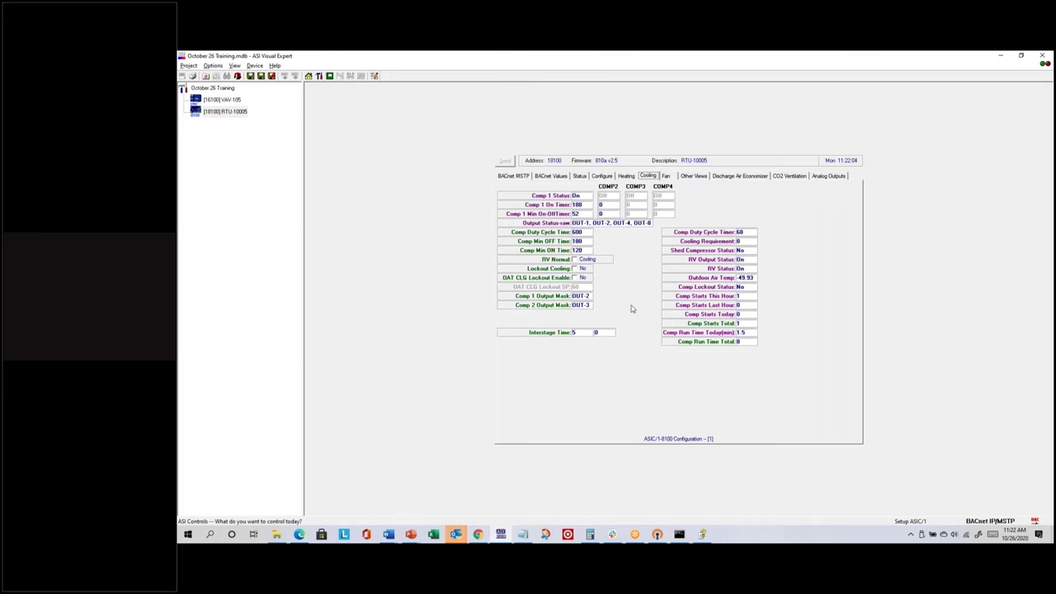
{"action": "left_click", "coordinate": [580, 177]}
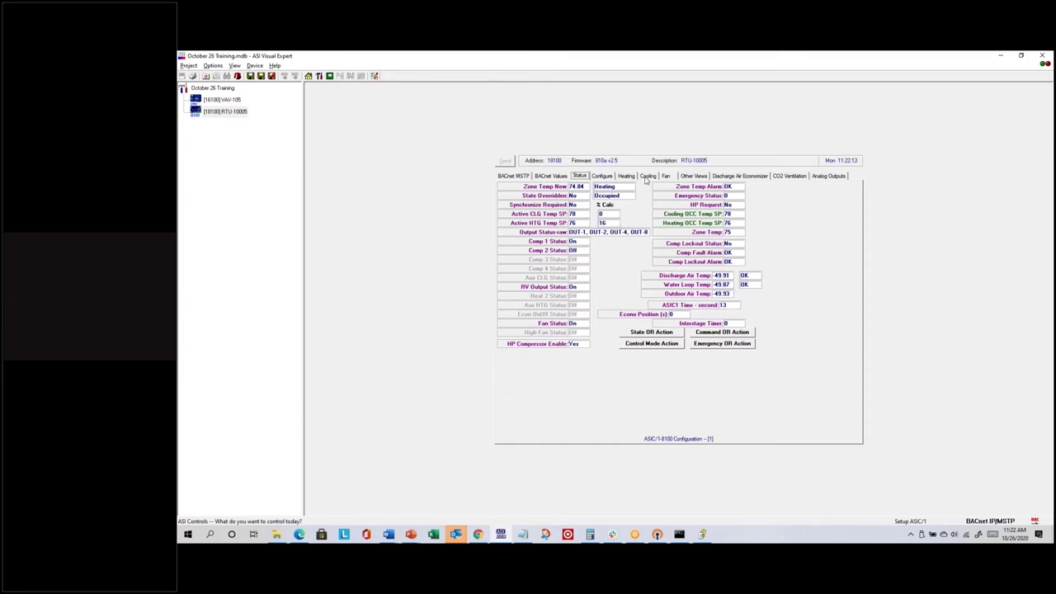
{"action": "left_click", "coordinate": [647, 177]}
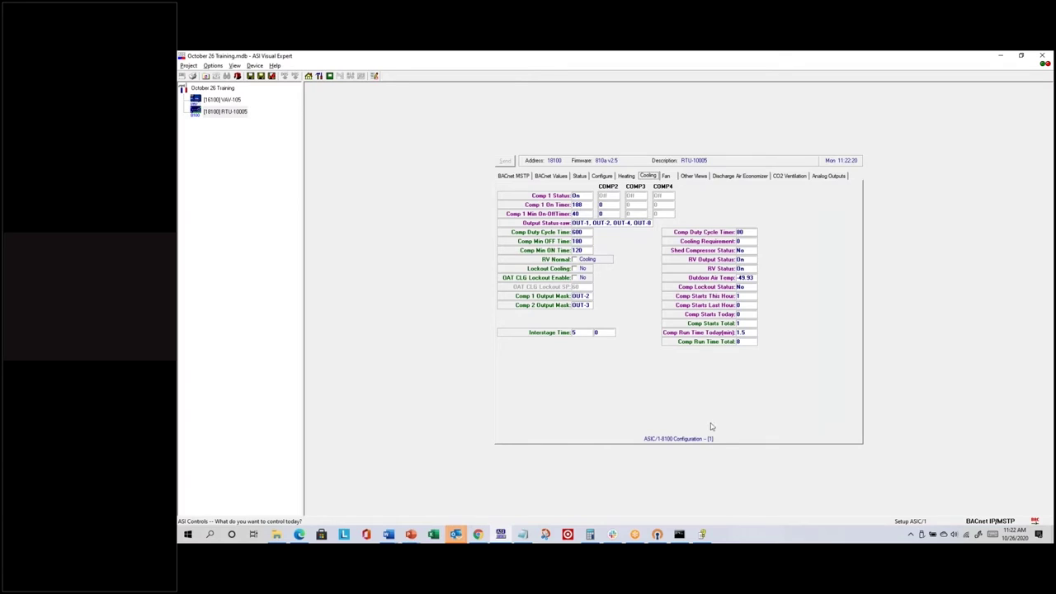
{"action": "left_click", "coordinate": [605, 176]}
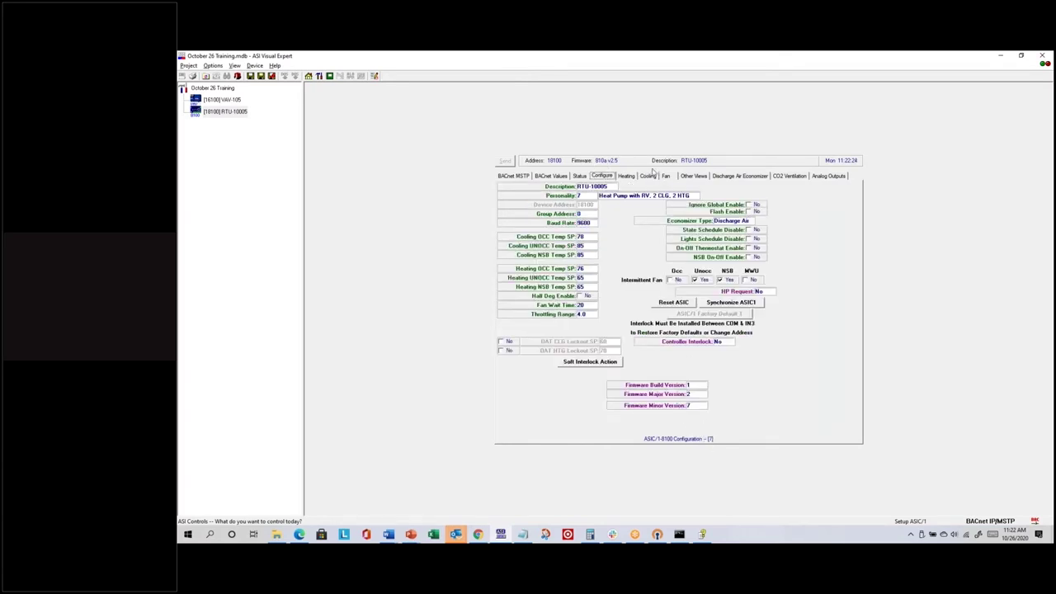
Check the cooling compressor timers and the configuration, then return to the live status page.
{"action": "left_click", "coordinate": [656, 177]}
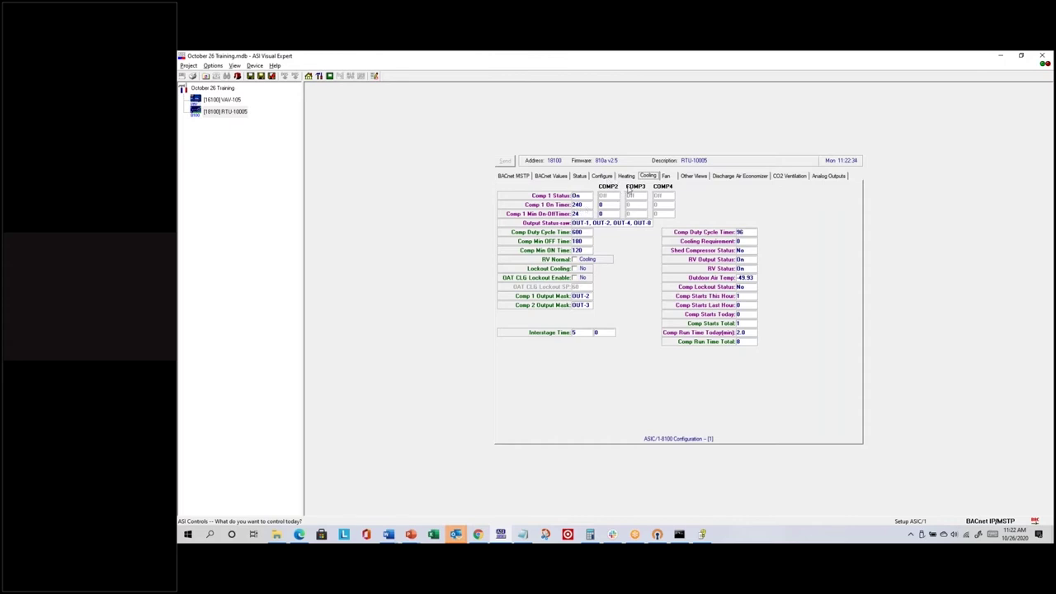
{"action": "left_click", "coordinate": [603, 178]}
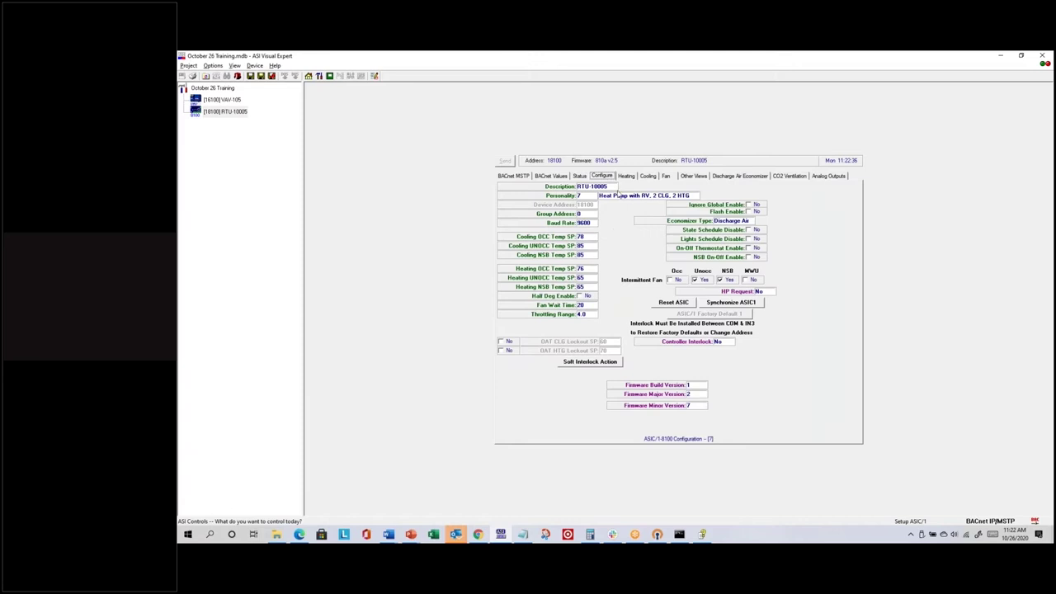
{"action": "left_click", "coordinate": [581, 177]}
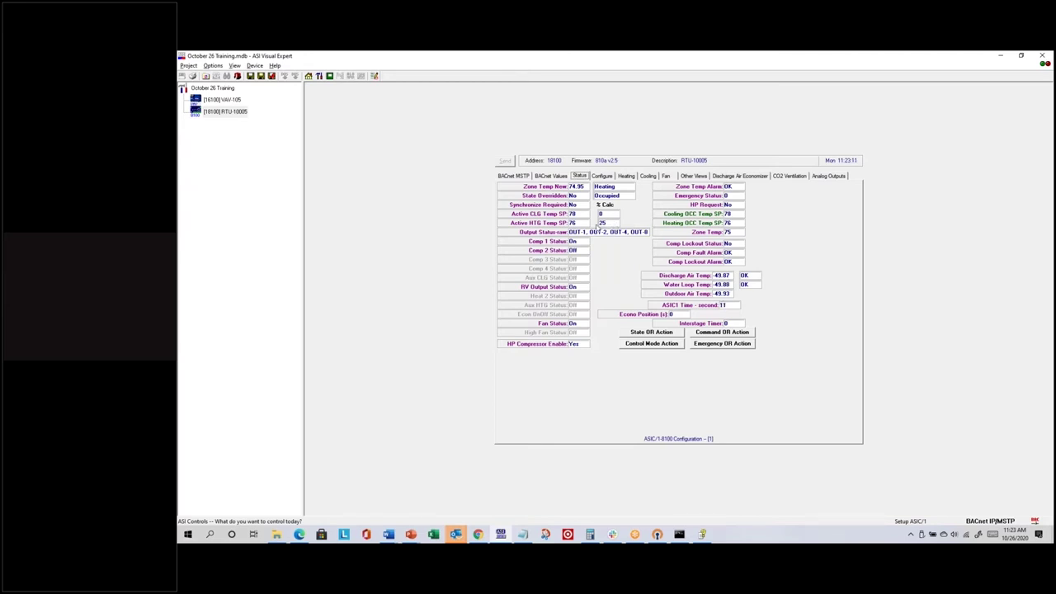
Check the cooling compressor timers, then return to the live status readings.
{"action": "left_click", "coordinate": [648, 176]}
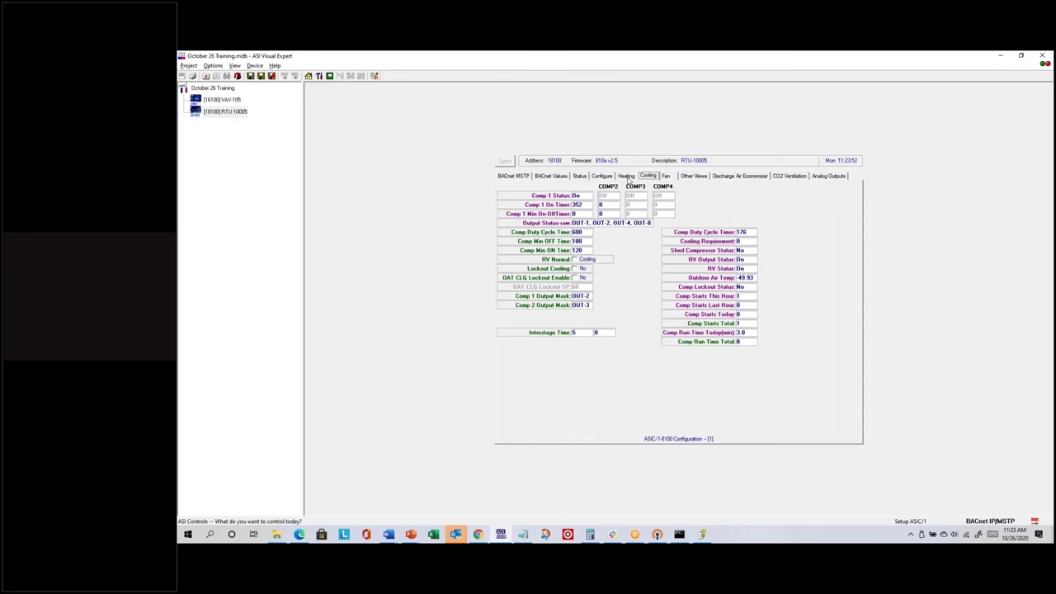
{"action": "left_click", "coordinate": [581, 178]}
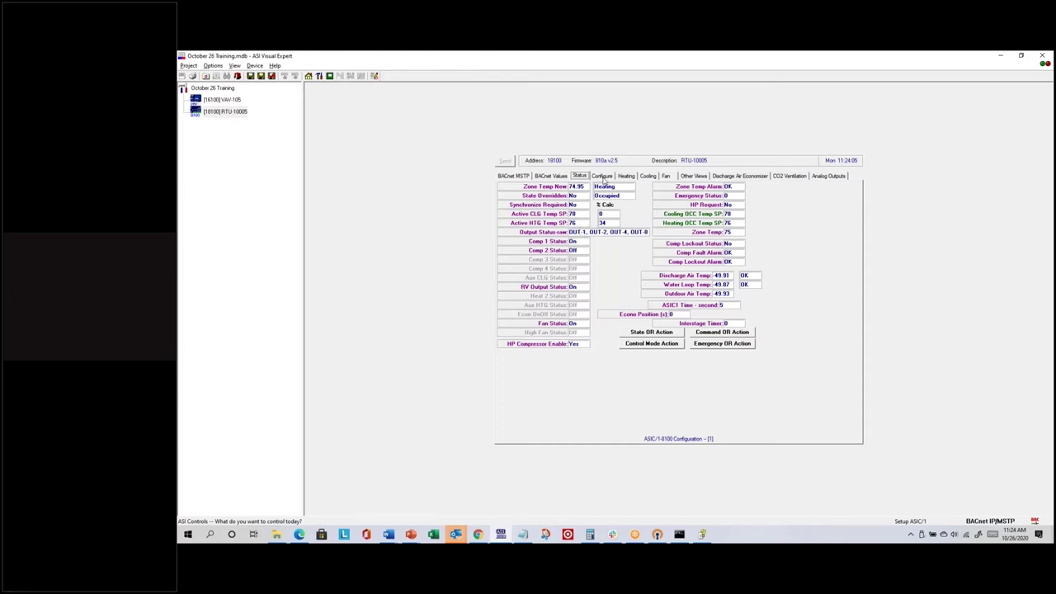
Set Heating OCC Temp SP to 77 and Cooling OCC Temp SP to 79, then view live status.
{"action": "left_click", "coordinate": [603, 176]}
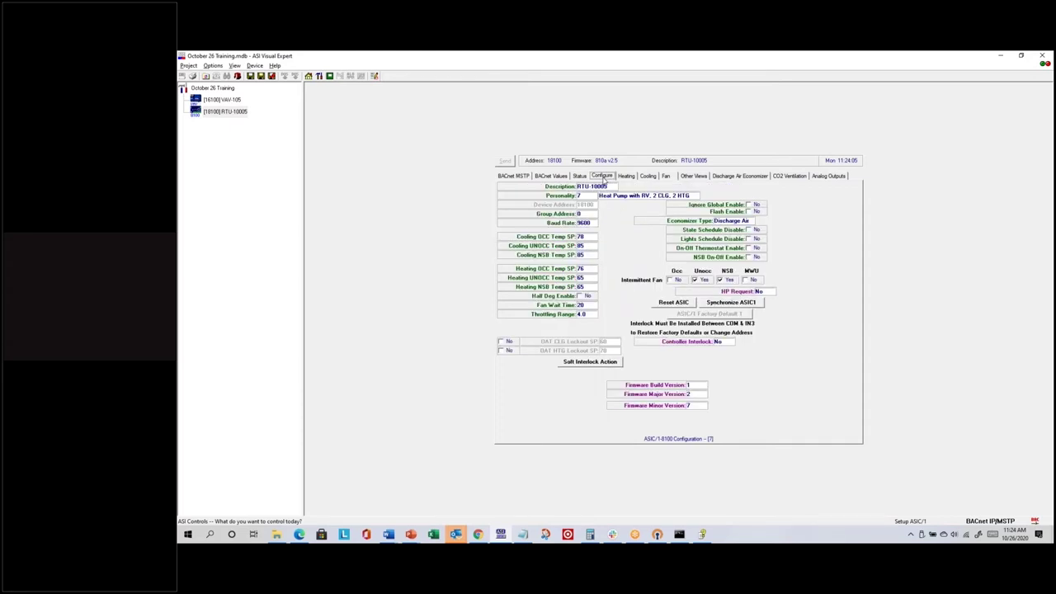
{"action": "left_click", "coordinate": [582, 273]}
{"action": "type", "text": "77"}
{"action": "key", "text": "Return"}
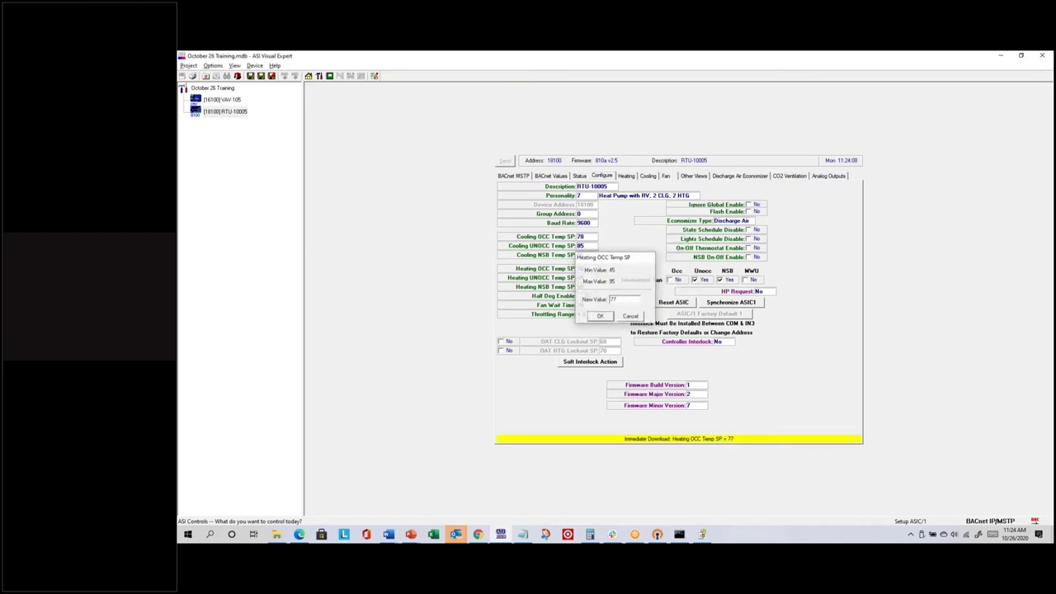
{"action": "left_click", "coordinate": [585, 238]}
{"action": "type", "text": "79"}
{"action": "key", "text": "Return"}
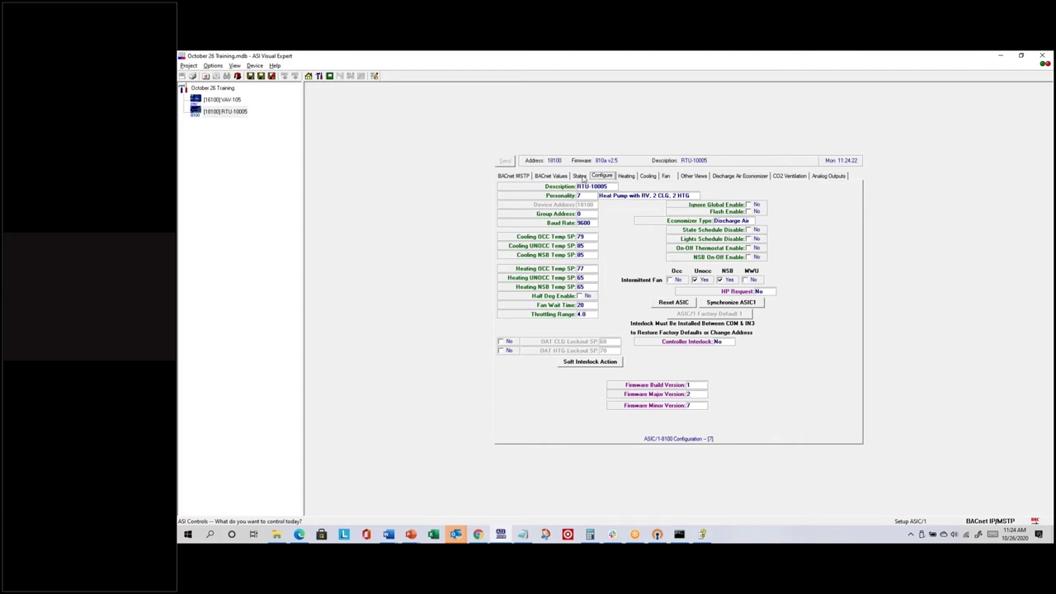
{"action": "left_click", "coordinate": [580, 176]}
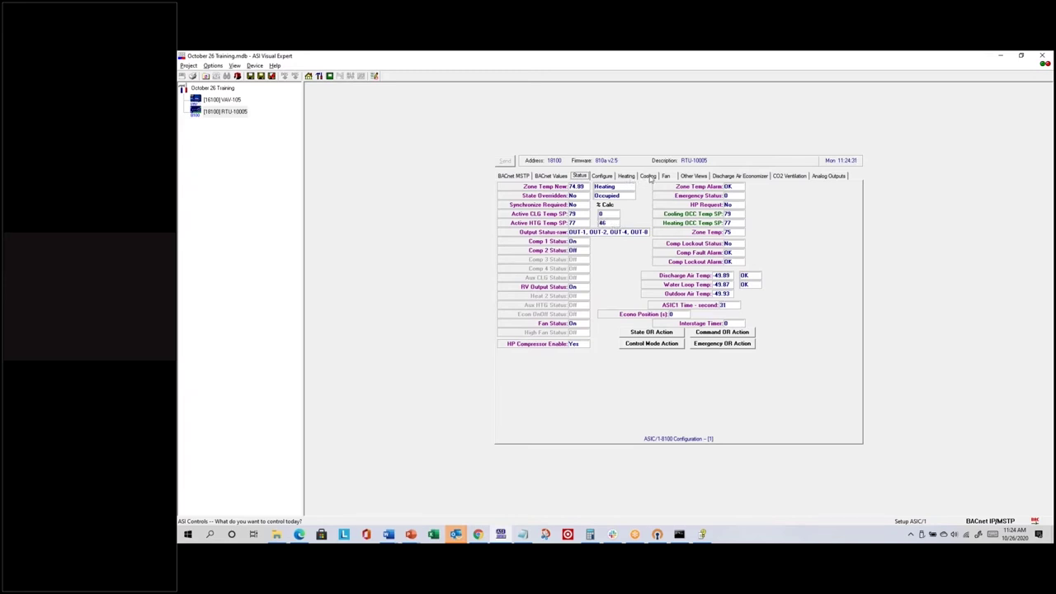
View the compressor cooling details, compare with live status, and return to the cooling page.
{"action": "left_click", "coordinate": [649, 177]}
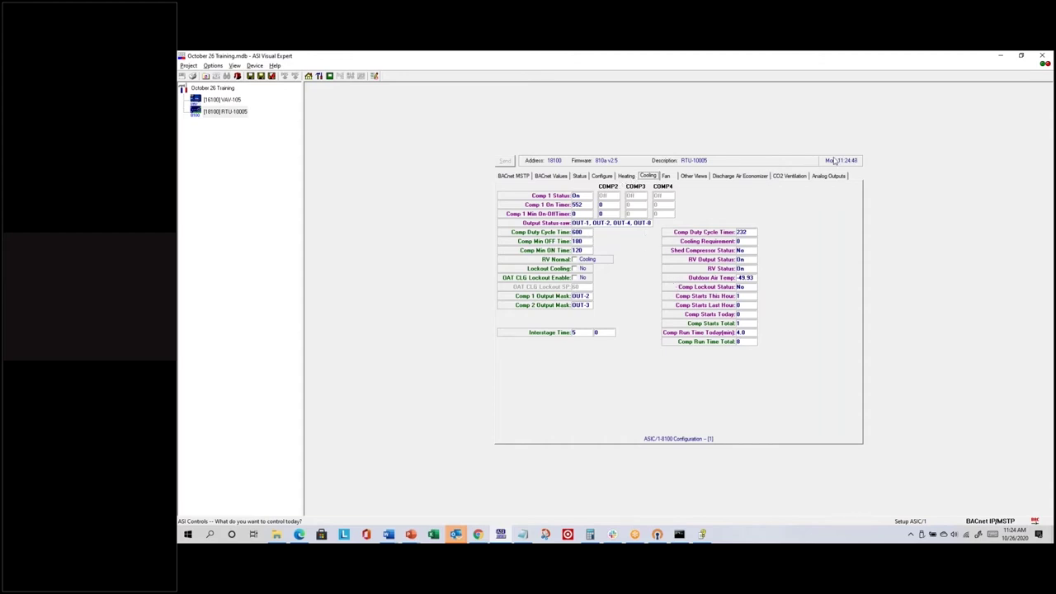
{"action": "left_click", "coordinate": [581, 175]}
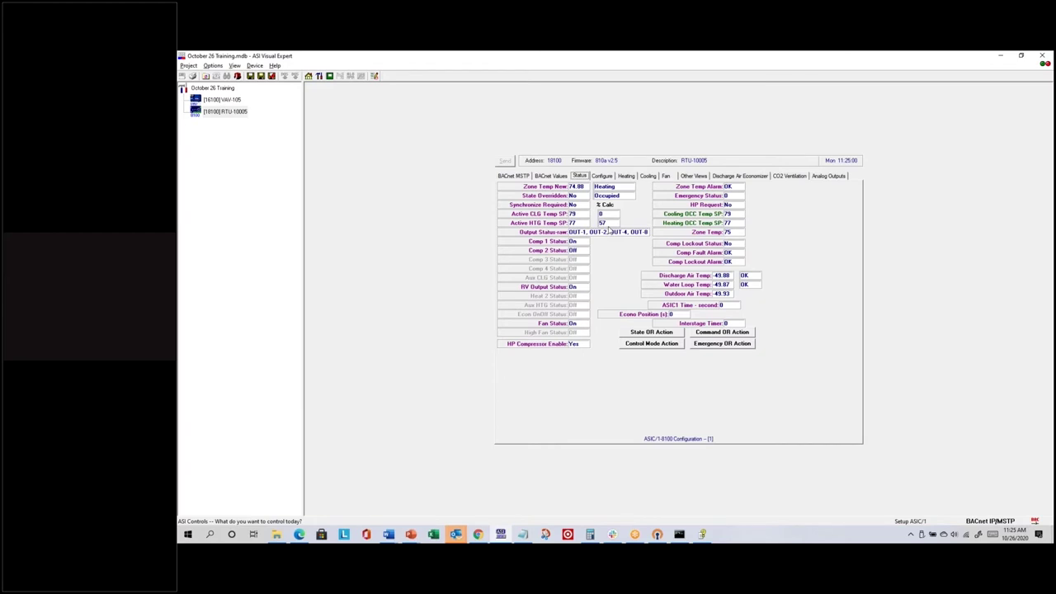
{"action": "left_click", "coordinate": [648, 177]}
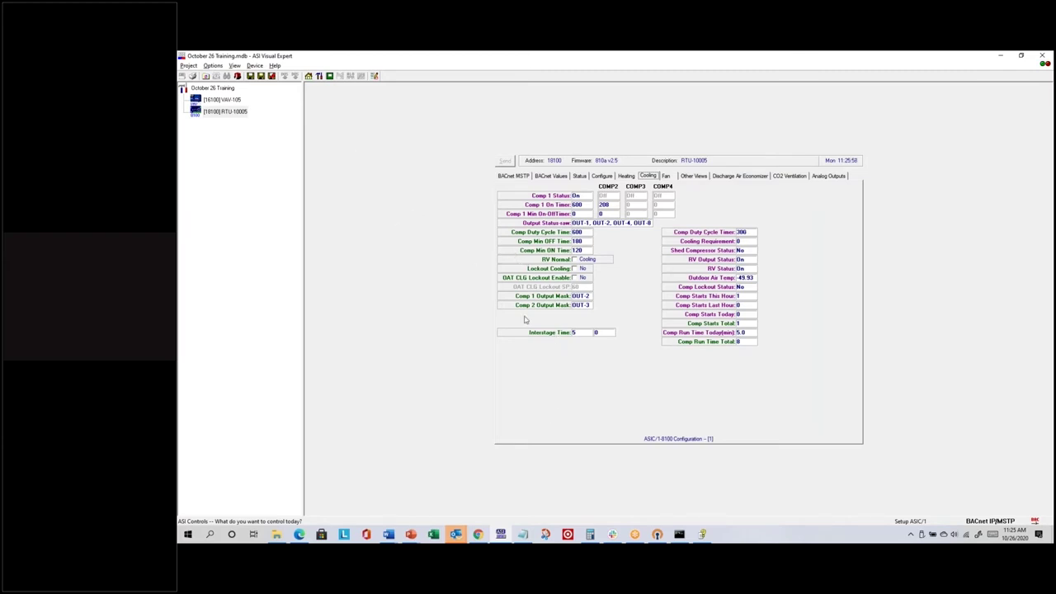
Close the bulletin help and open the ASIC/1-8100 Engineering Guide (engr_8100.chm).
{"action": "key", "text": "F1"}
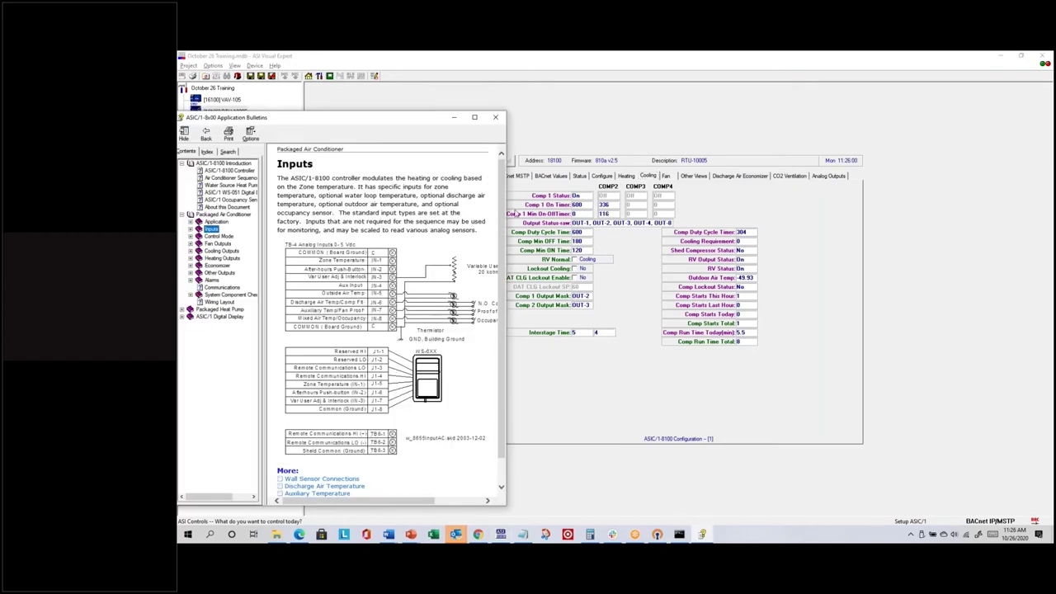
{"action": "left_click", "coordinate": [496, 120]}
{"action": "left_click", "coordinate": [274, 66]}
{"action": "mouse_move", "coordinate": [313, 89]}
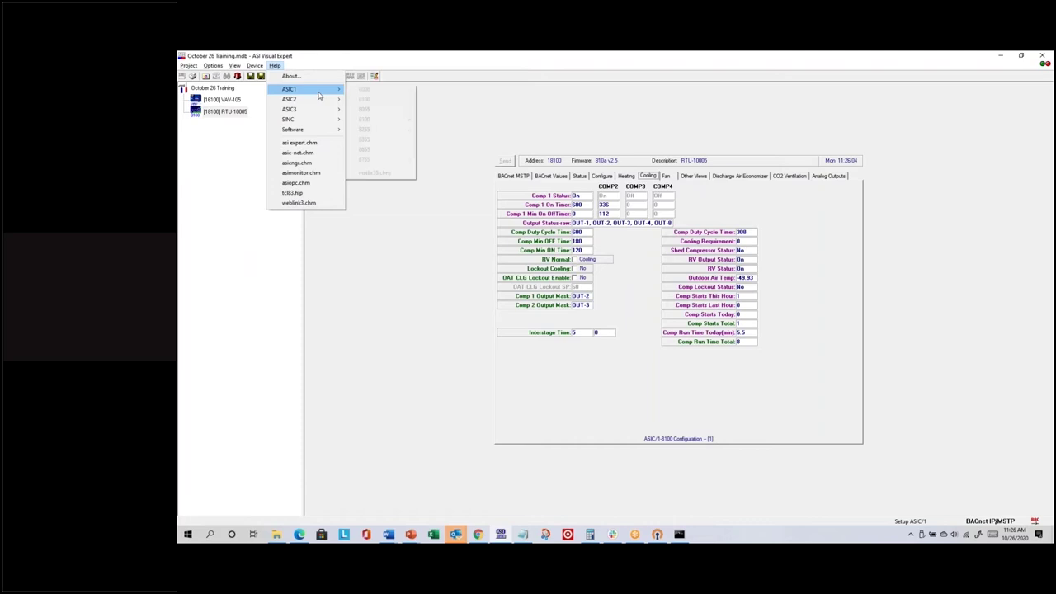
{"action": "mouse_move", "coordinate": [406, 124]}
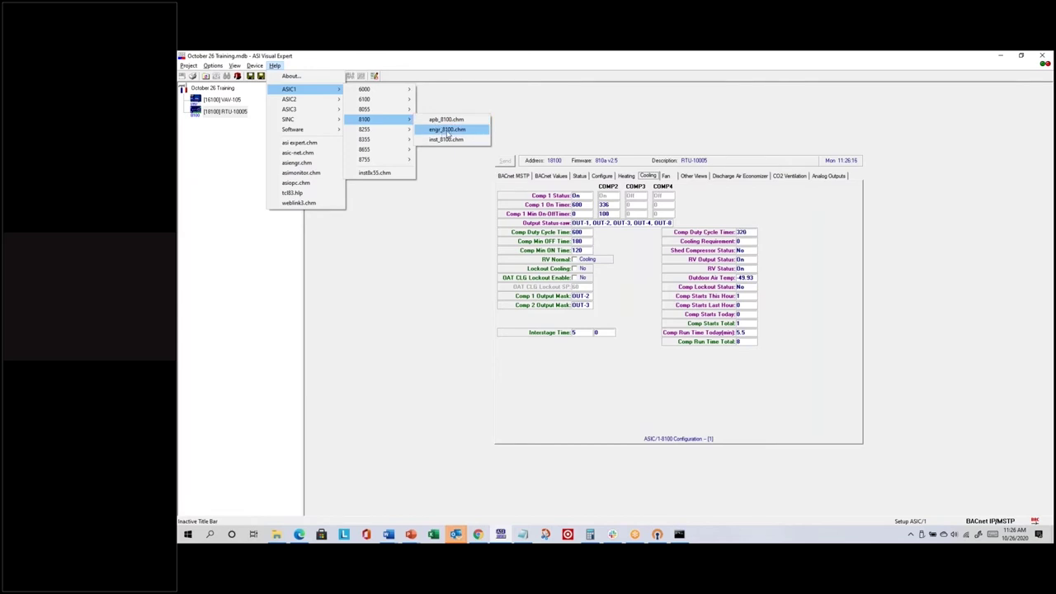
{"action": "left_click", "coordinate": [448, 131]}
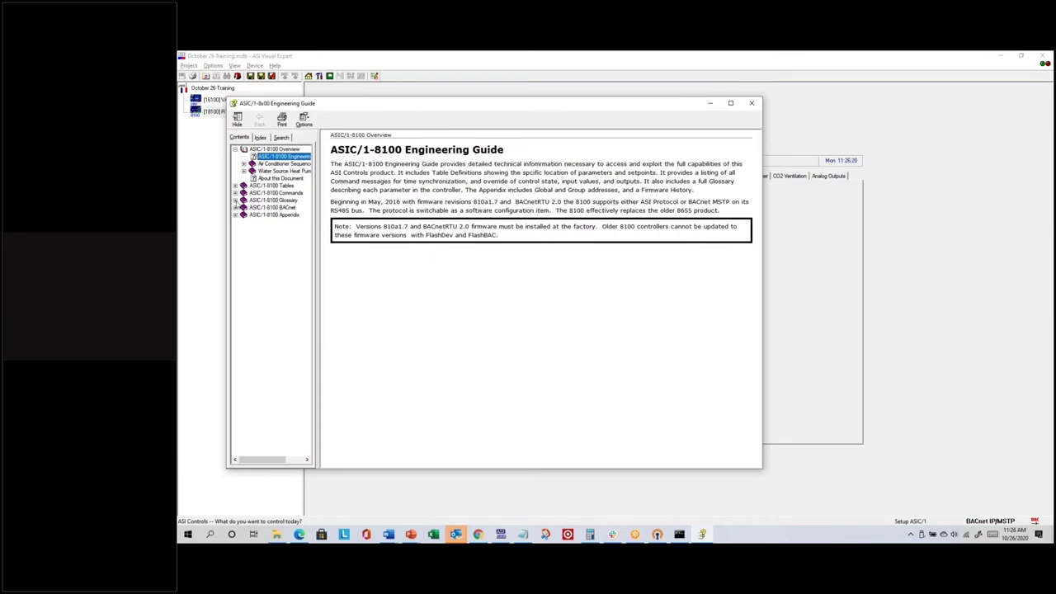
Expand Glossary > Introduction > Parameters and Setpoints and widen the contents tree.
{"action": "left_click", "coordinate": [234, 200]}
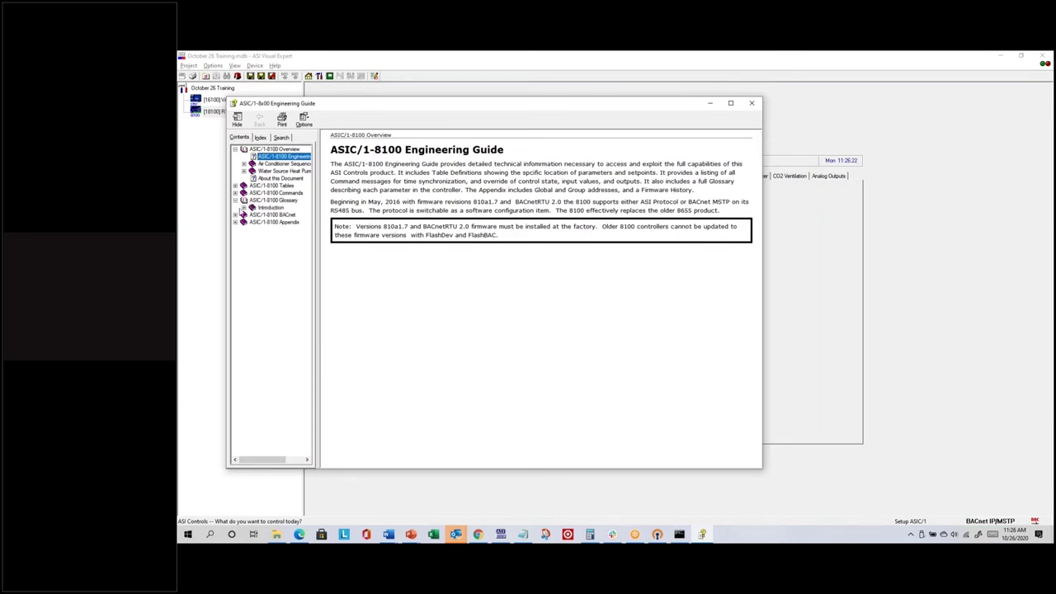
{"action": "left_click", "coordinate": [245, 209]}
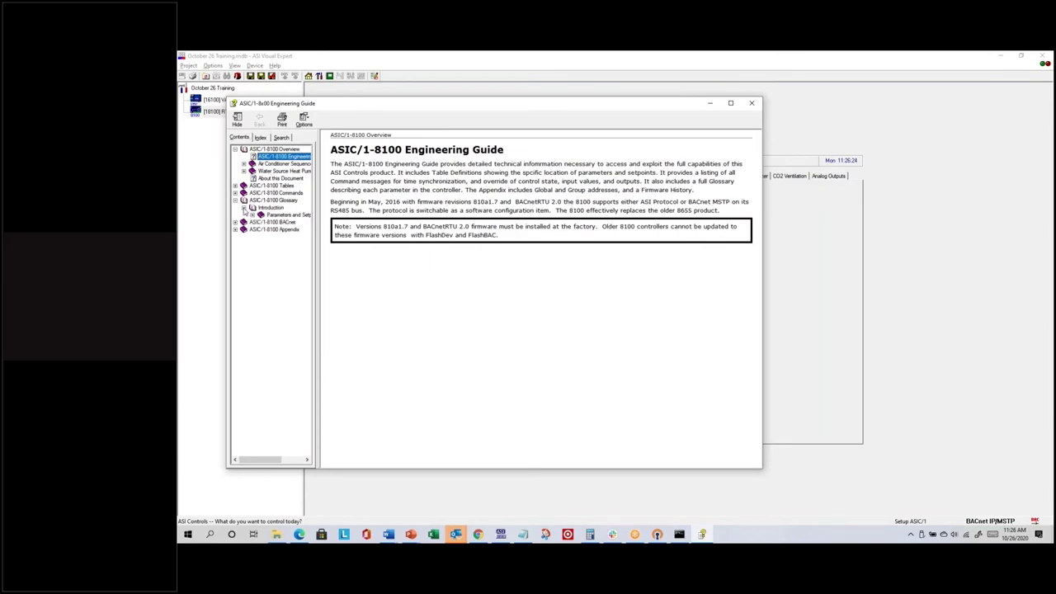
{"action": "left_click", "coordinate": [252, 214]}
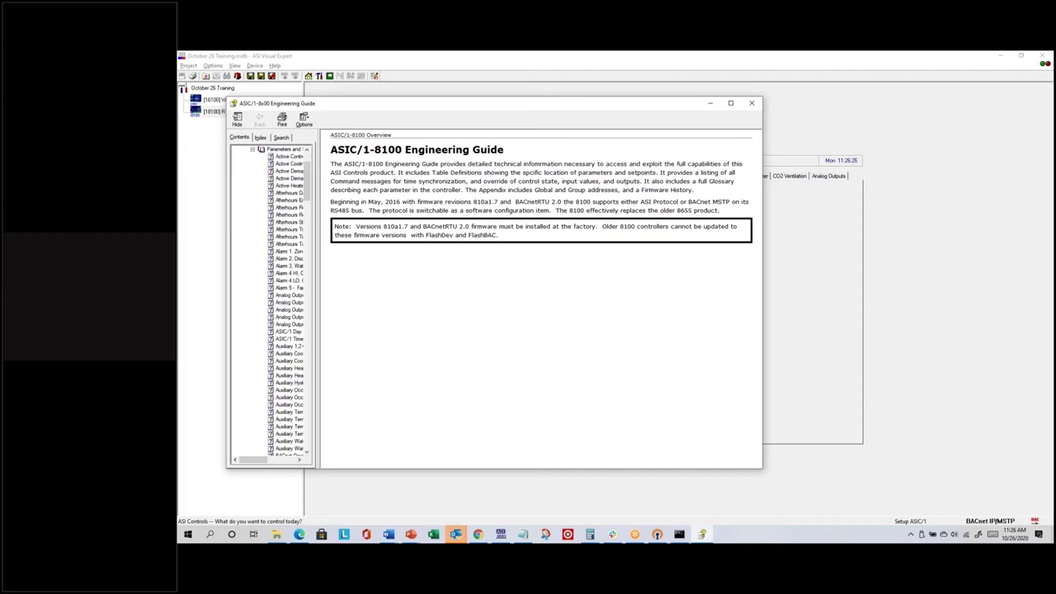
{"action": "left_click_drag", "start_coordinate": [320, 220], "coordinate": [387, 365]}
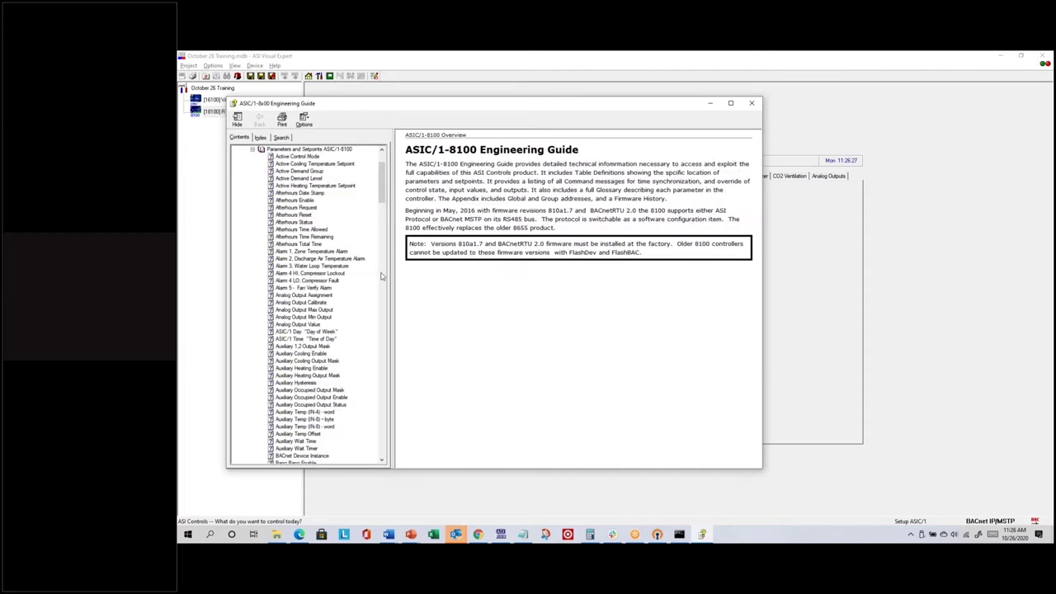
{"action": "left_click", "coordinate": [383, 380]}
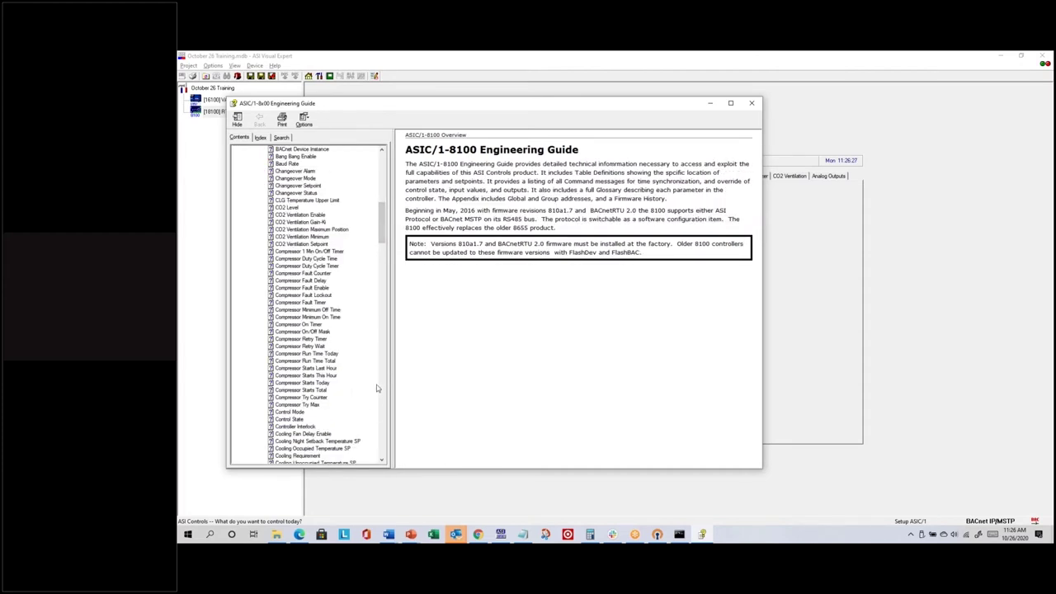
{"action": "left_click", "coordinate": [382, 379]}
{"action": "left_click", "coordinate": [382, 379]}
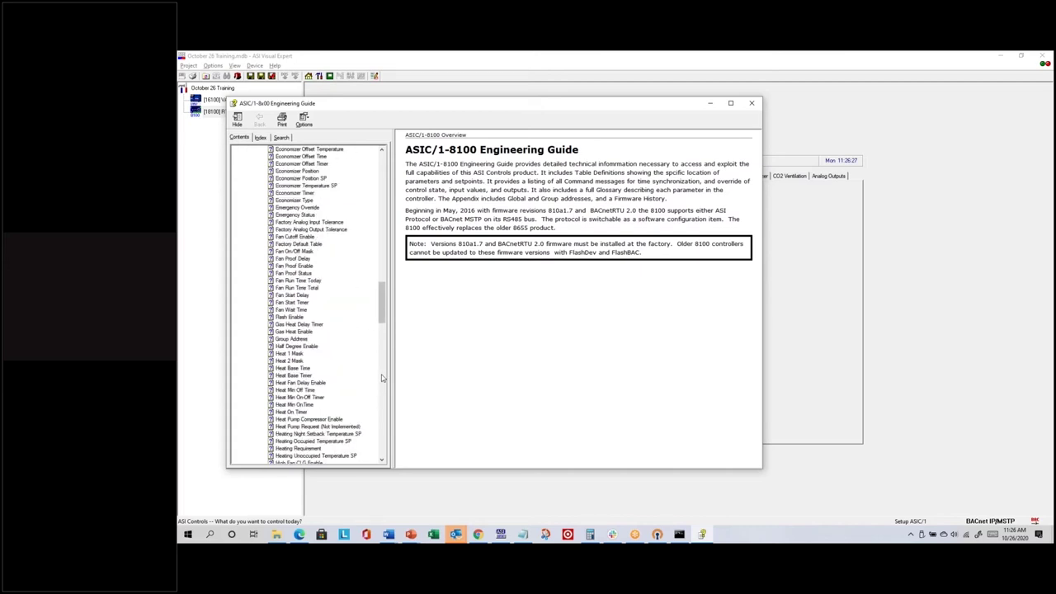
{"action": "left_click", "coordinate": [382, 379]}
Read the Interstage Time and Interstage Timer definitions, then bring the controller window forward.
{"action": "left_click", "coordinate": [299, 317]}
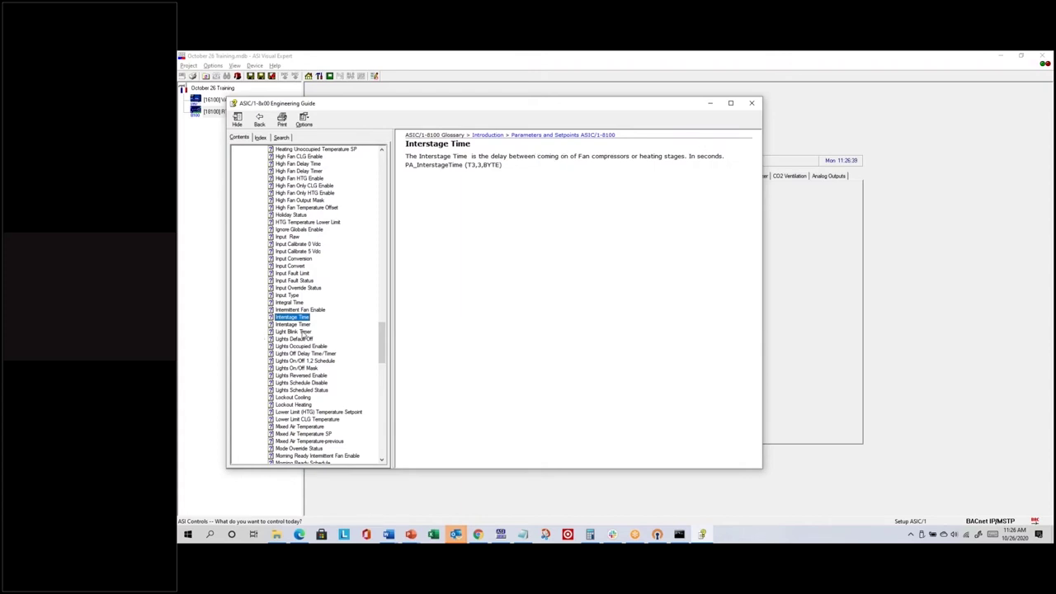
{"action": "left_click", "coordinate": [301, 326]}
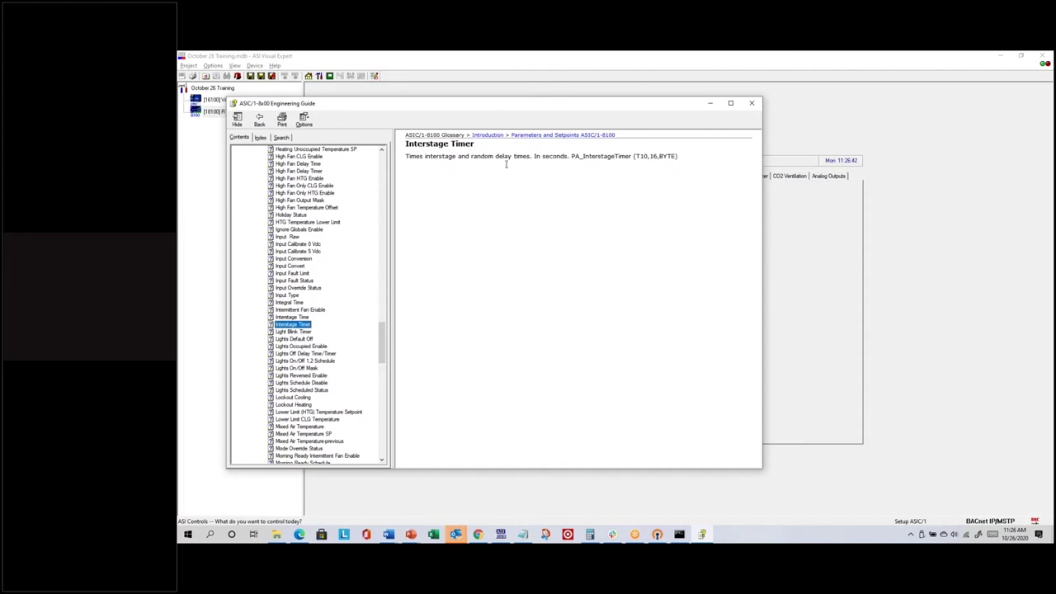
{"action": "left_click", "coordinate": [827, 285]}
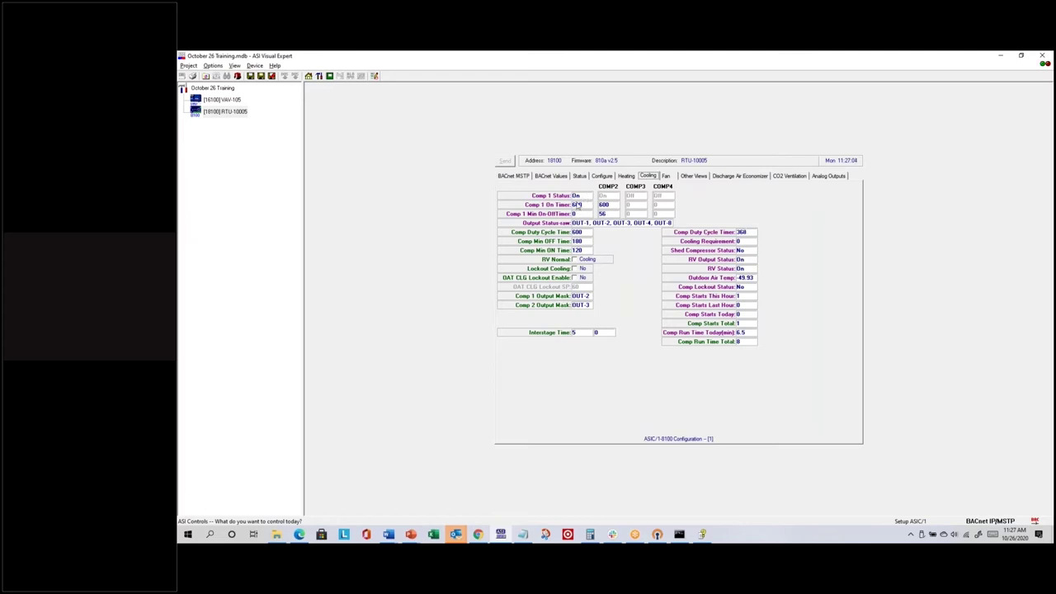
Check live status, then on the cooling page enter 40 in the COMP2 minimum on/off timer field.
{"action": "left_click", "coordinate": [583, 178]}
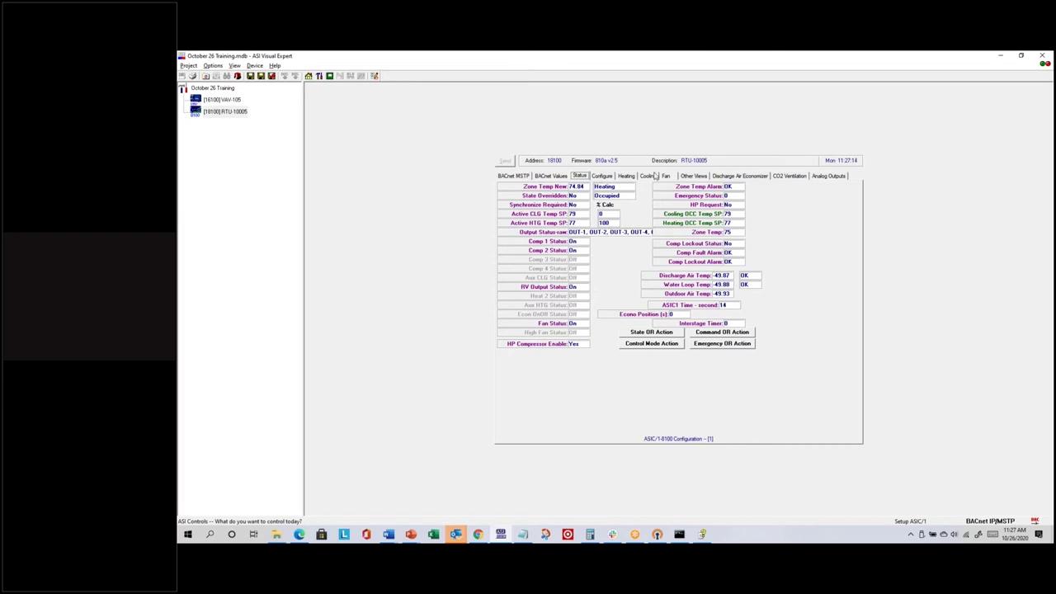
{"action": "left_click", "coordinate": [648, 178]}
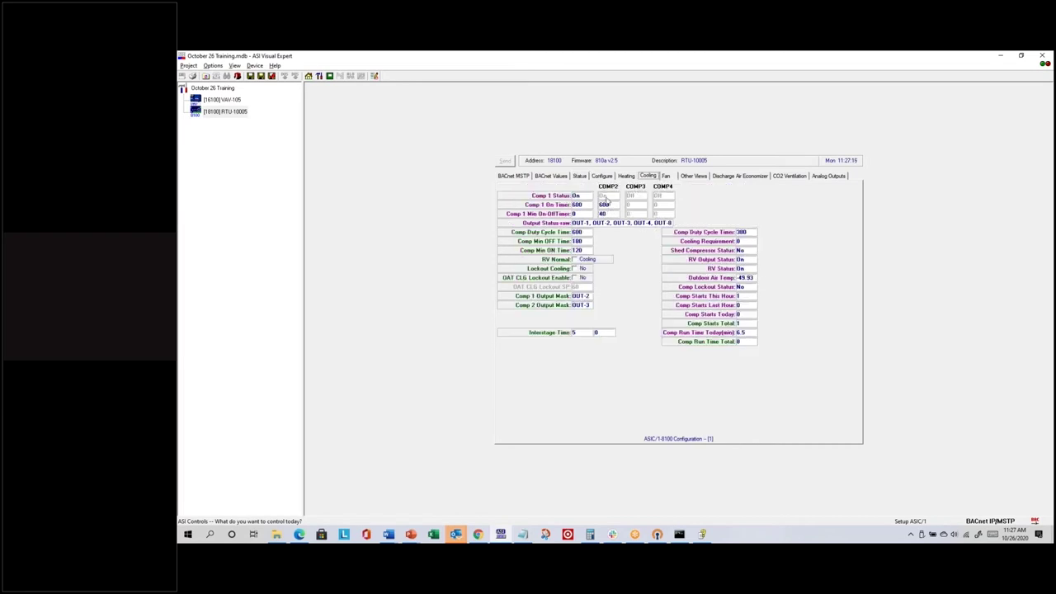
{"action": "left_click", "coordinate": [603, 213]}
{"action": "type", "text": "40"}
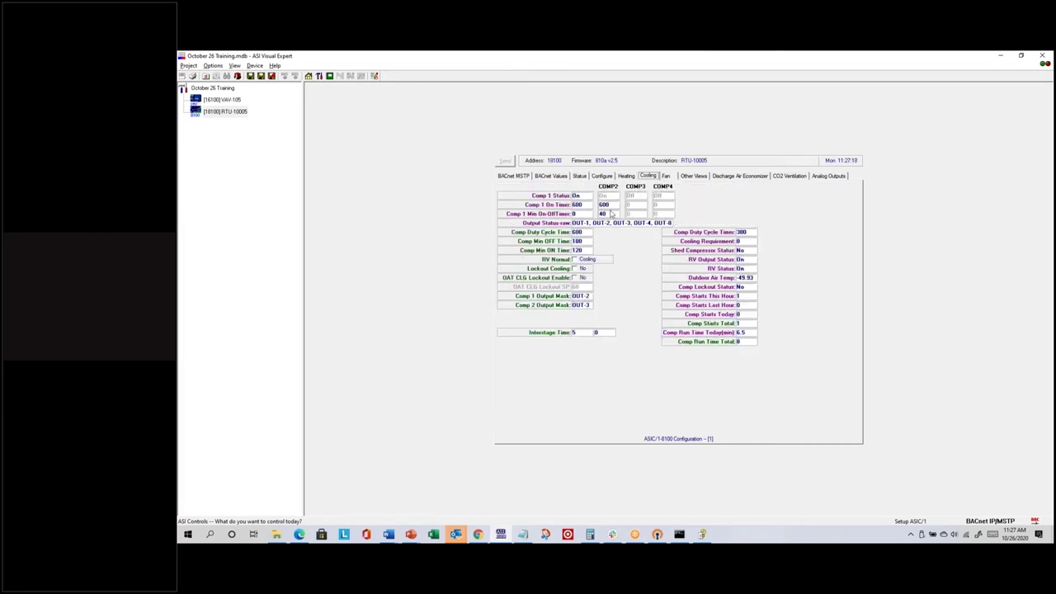